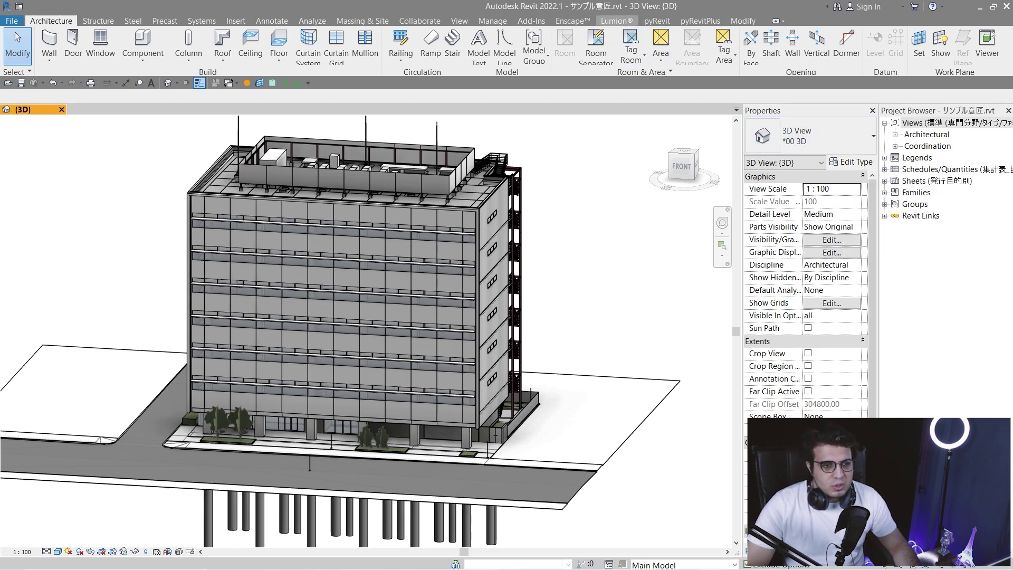
# Configure the Lumion export with low surface smoothing, Collect textures kept and Export nodes unchecked.
pyautogui.click(616, 21)
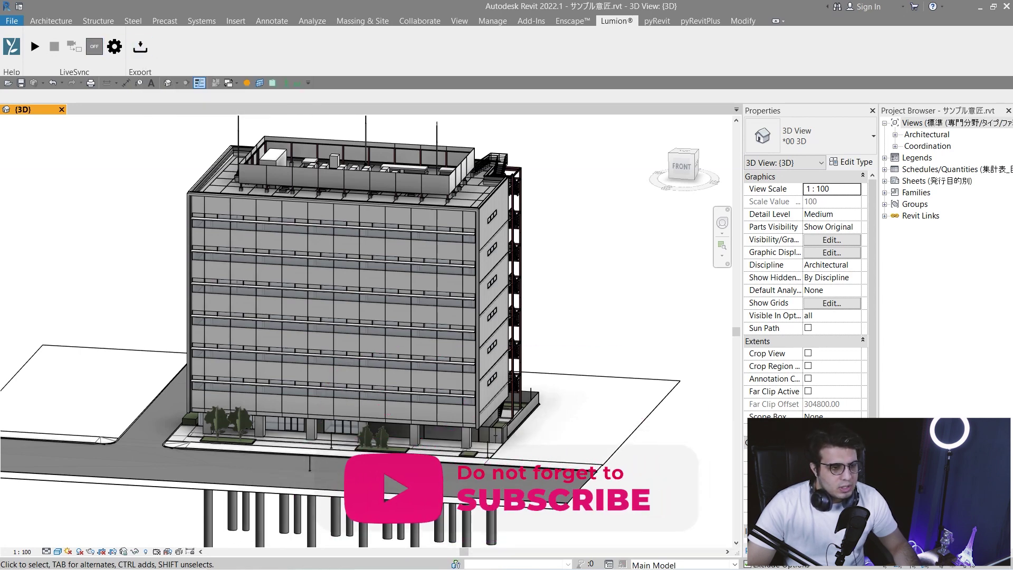
pyautogui.click(140, 46)
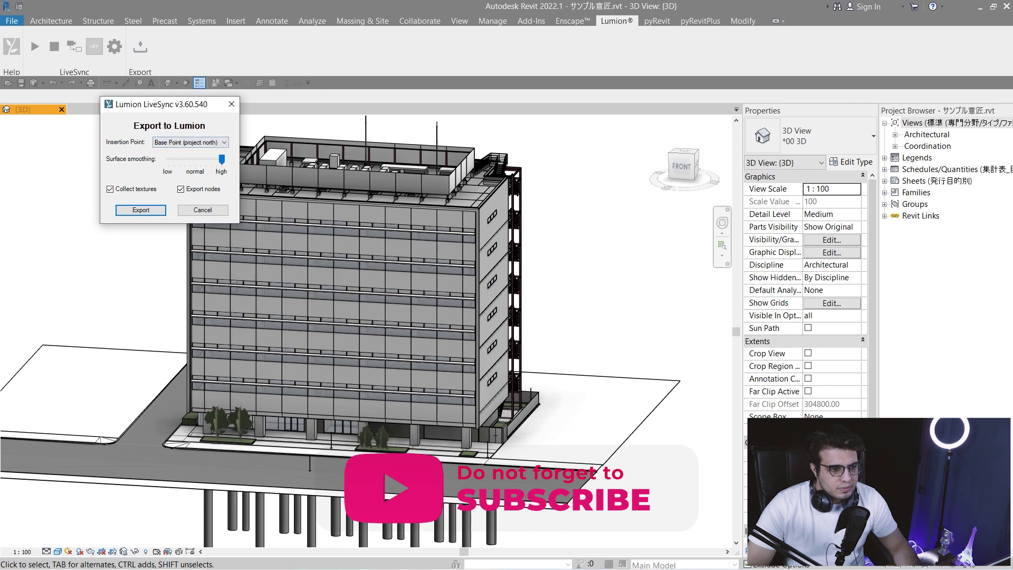
pyautogui.moveTo(158, 104); pyautogui.dragTo(220, 183)
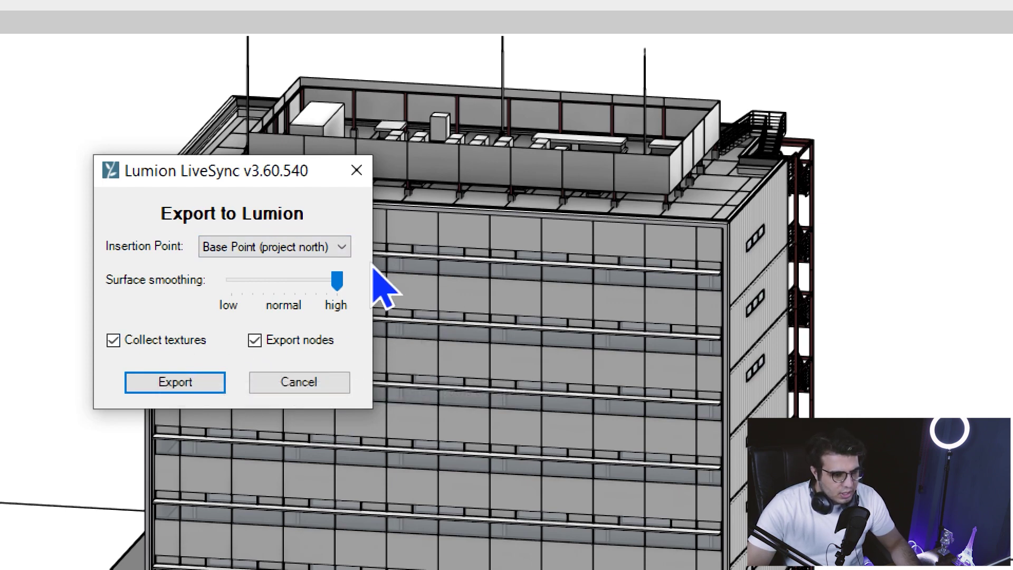
pyautogui.moveTo(336, 279); pyautogui.dragTo(231, 279)
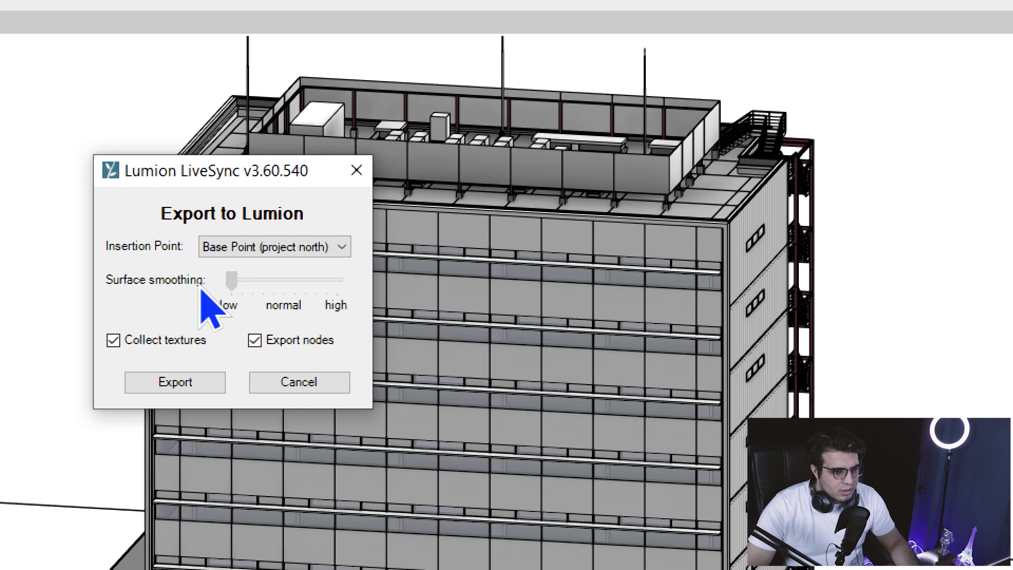
pyautogui.moveTo(336, 279)
pyautogui.mouseDown()
pyautogui.moveTo(242, 279)
pyautogui.moveTo(232, 291)
pyautogui.mouseUp()
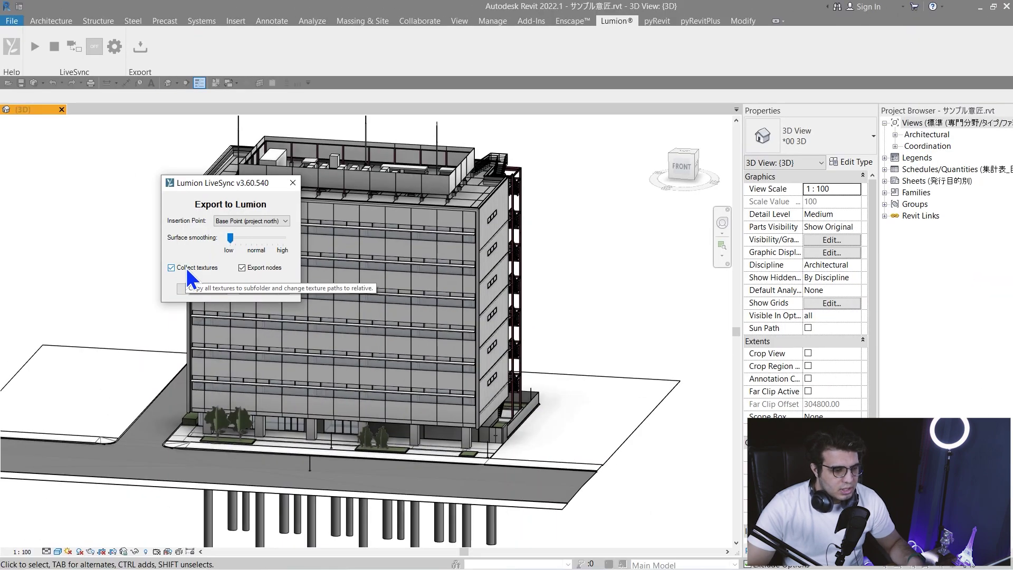
pyautogui.click(113, 339)
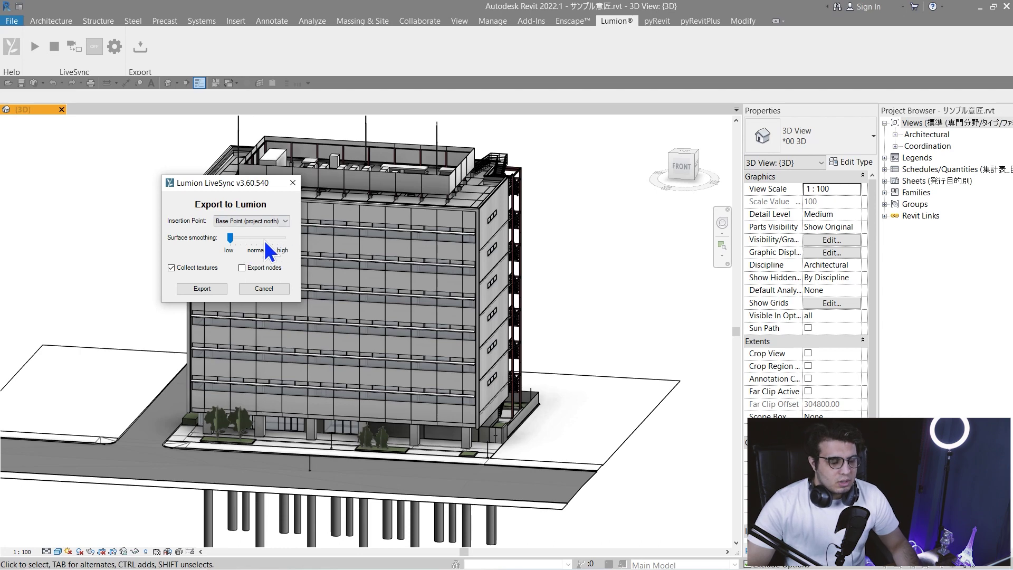
# Save the COLLADA export to the Desktop as 'lu export.dae'.
pyautogui.click(202, 288)
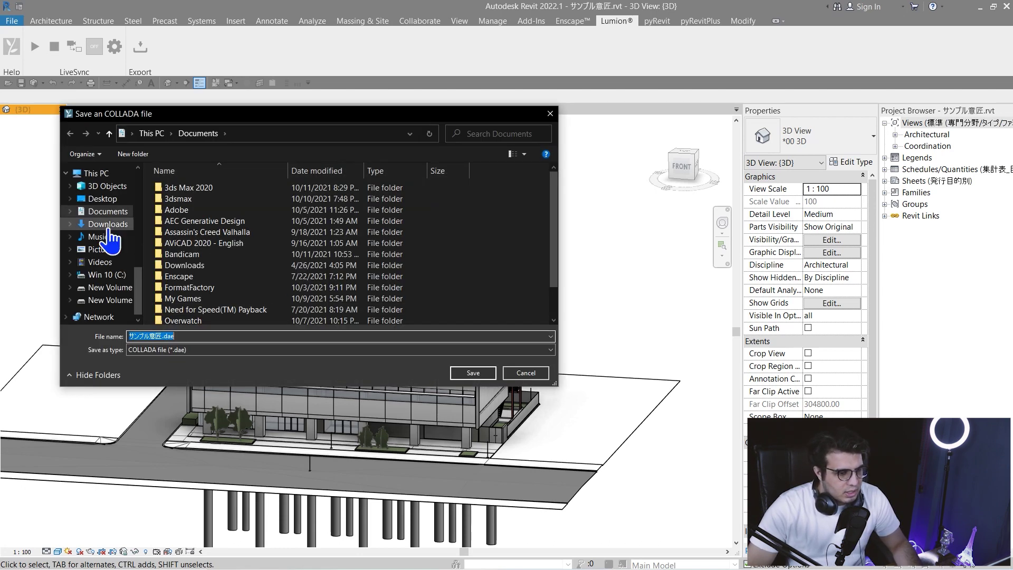
pyautogui.click(102, 199)
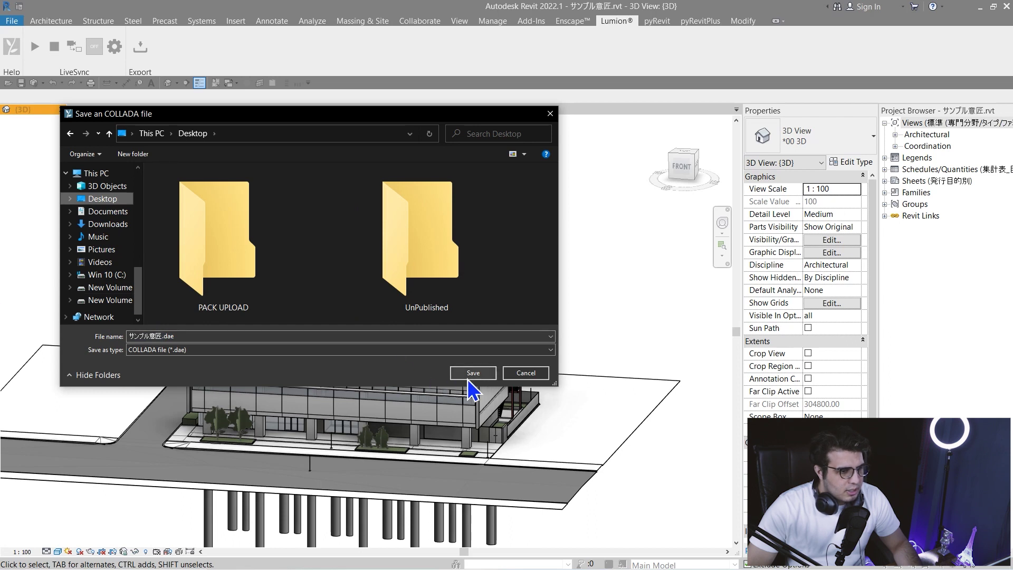
pyautogui.click(208, 336)
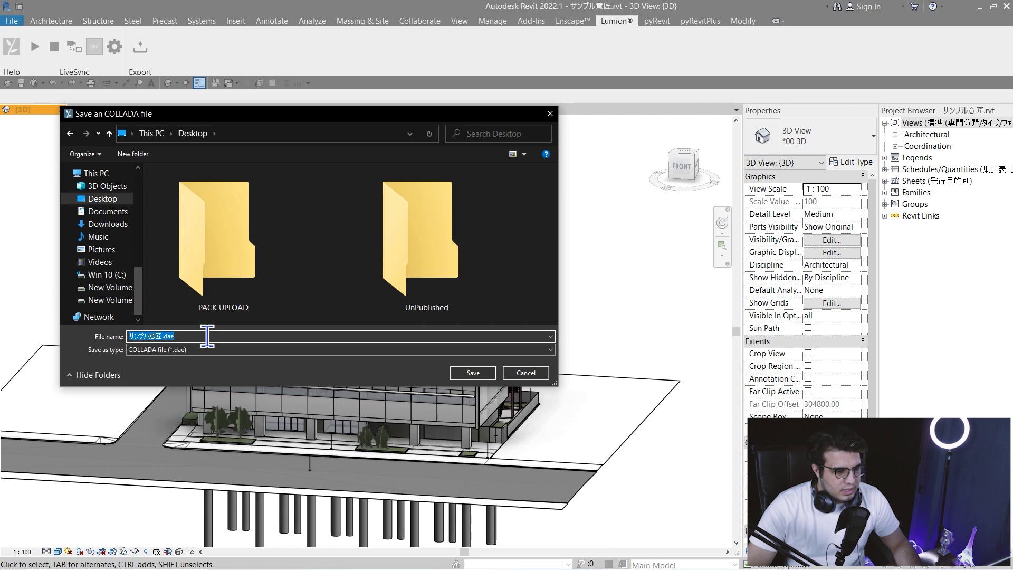
pyautogui.write('lu')
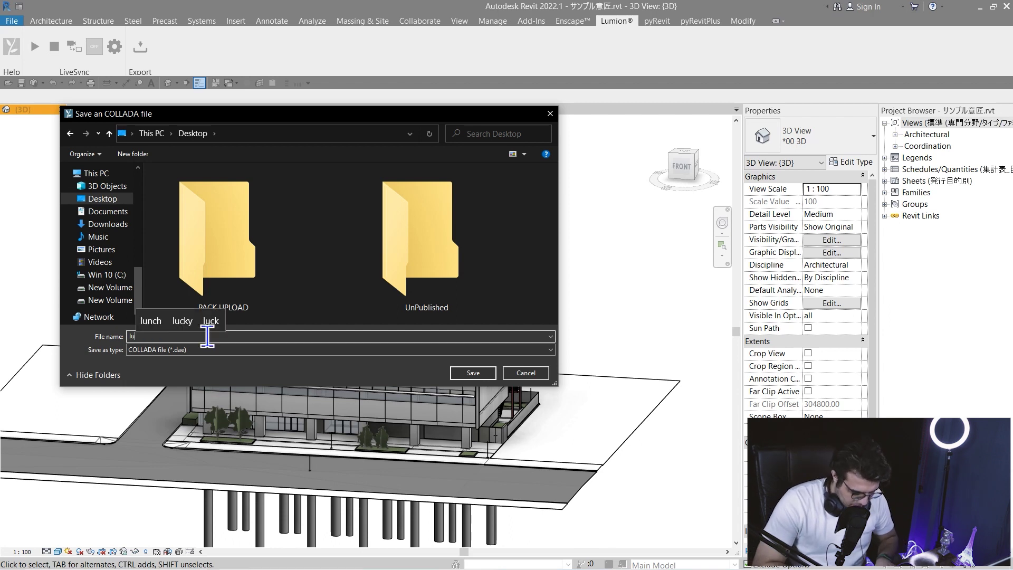
pyautogui.write(' exp')
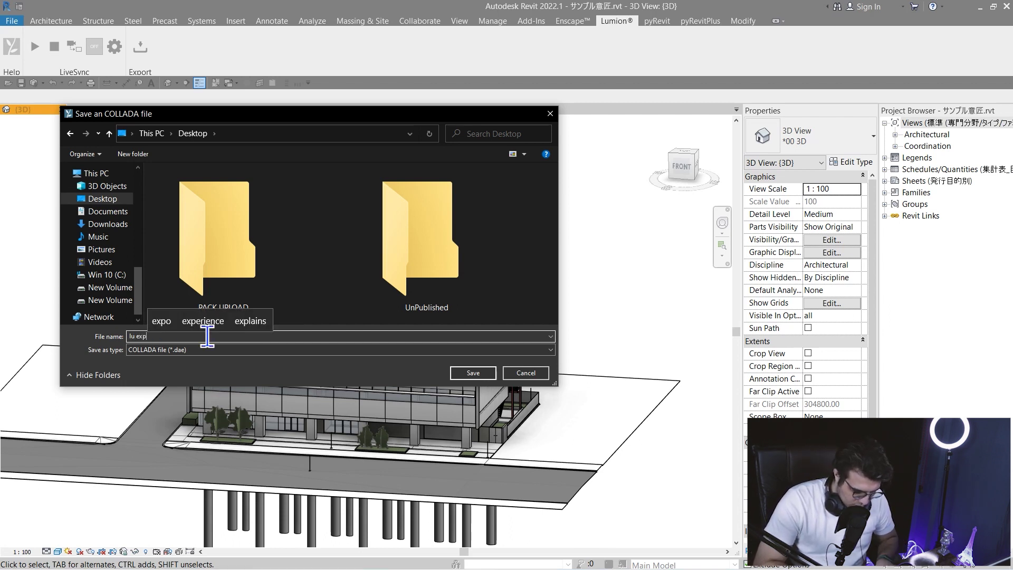
pyautogui.write('ort')
pyautogui.press('Return')
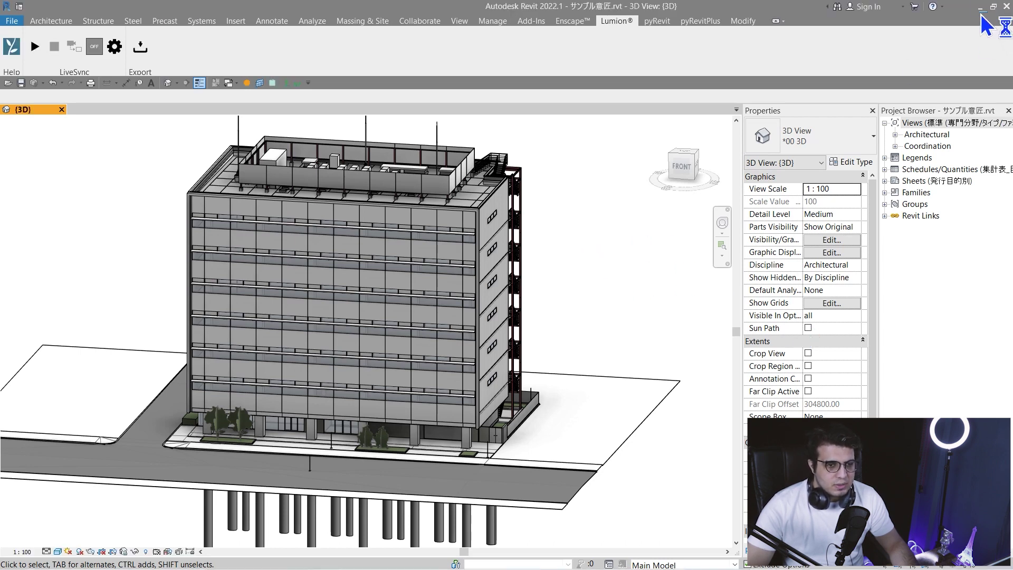
# Move the textures folder and lu export.dae to the desktop's lower left and open the textures folder.
pyautogui.click(980, 14)
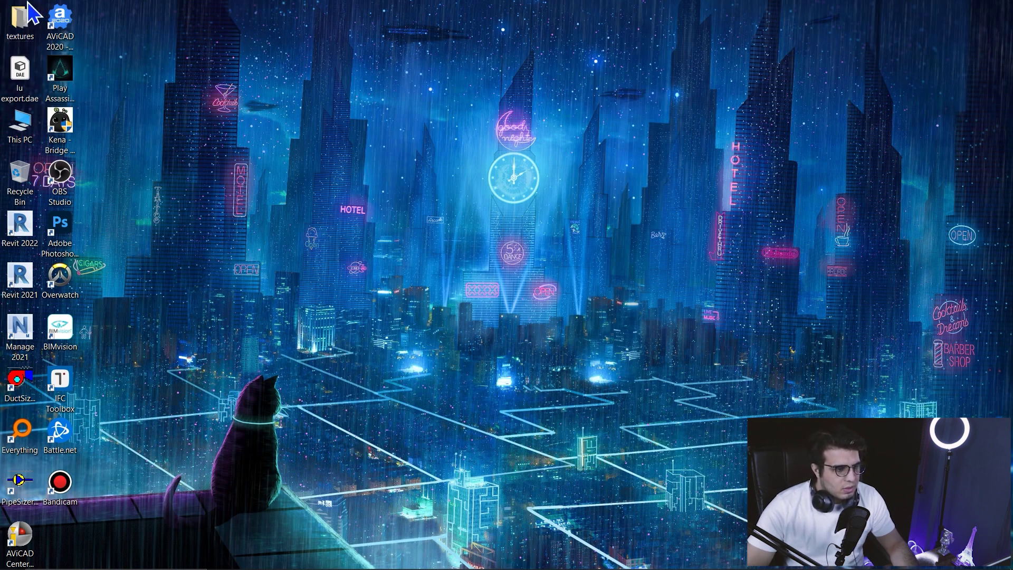
pyautogui.moveTo(36, 7); pyautogui.dragTo(15, 89)
pyautogui.moveTo(20, 24); pyautogui.dragTo(94, 522)
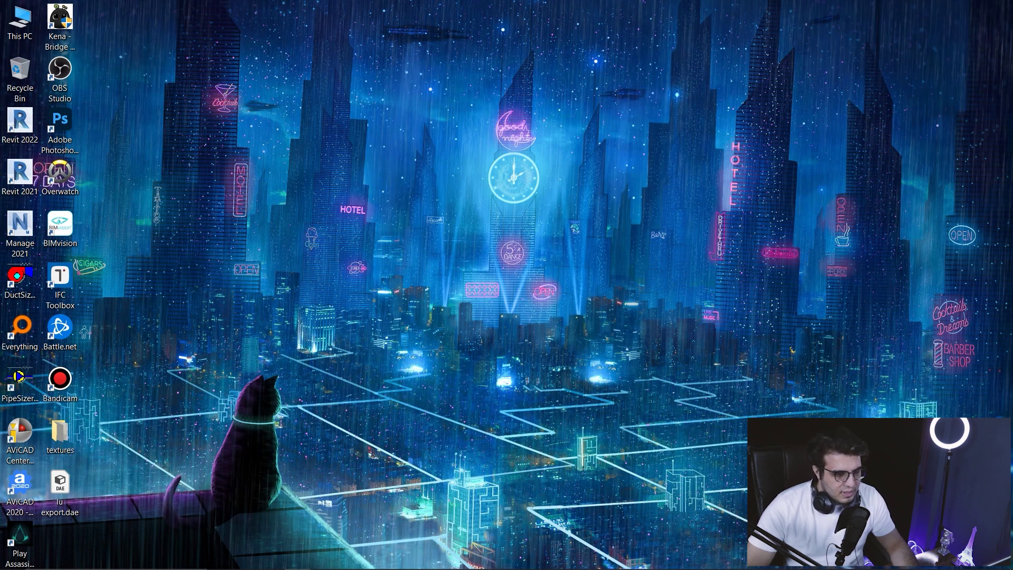
pyautogui.press('Return')
pyautogui.moveTo(265, 85); pyautogui.dragTo(451, 87)
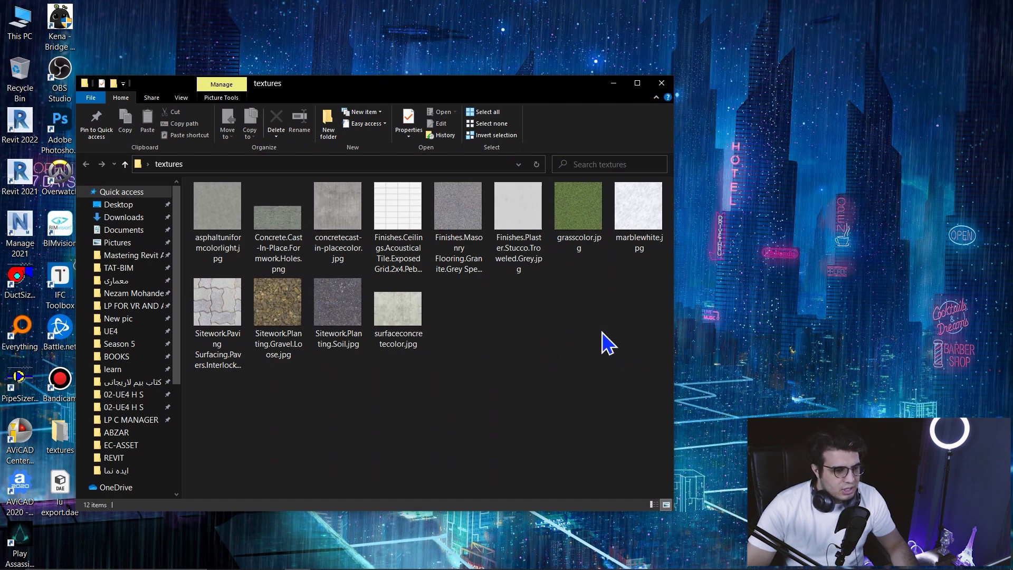
pyautogui.keyDown('ctrl'); pyautogui.scroll(2, 475, 373); pyautogui.keyUp('ctrl')
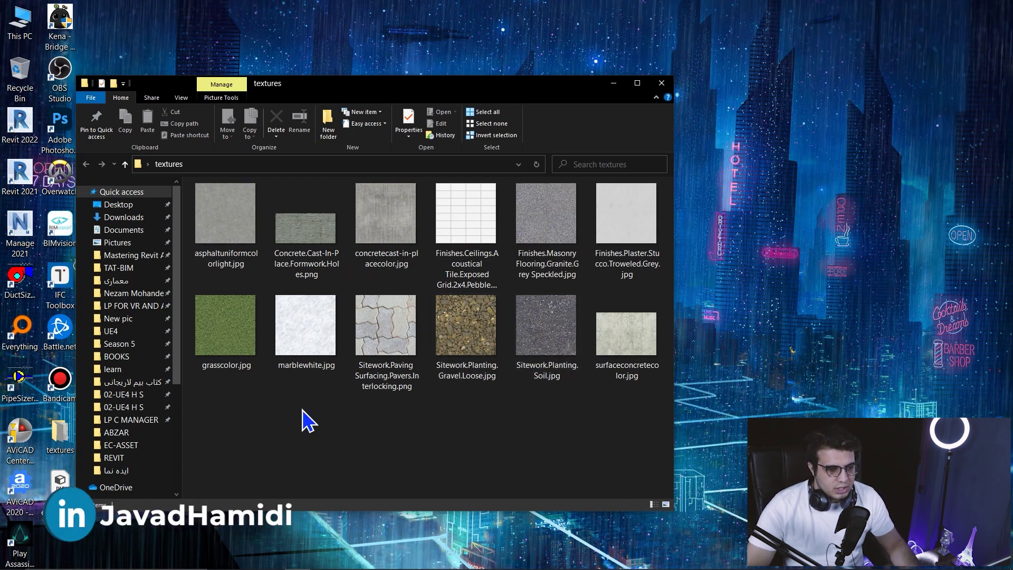
# Inspect the marblewhite and other images, select all twelve texture files, then return to Revit.
pyautogui.click(306, 329)
pyautogui.click(360, 416)
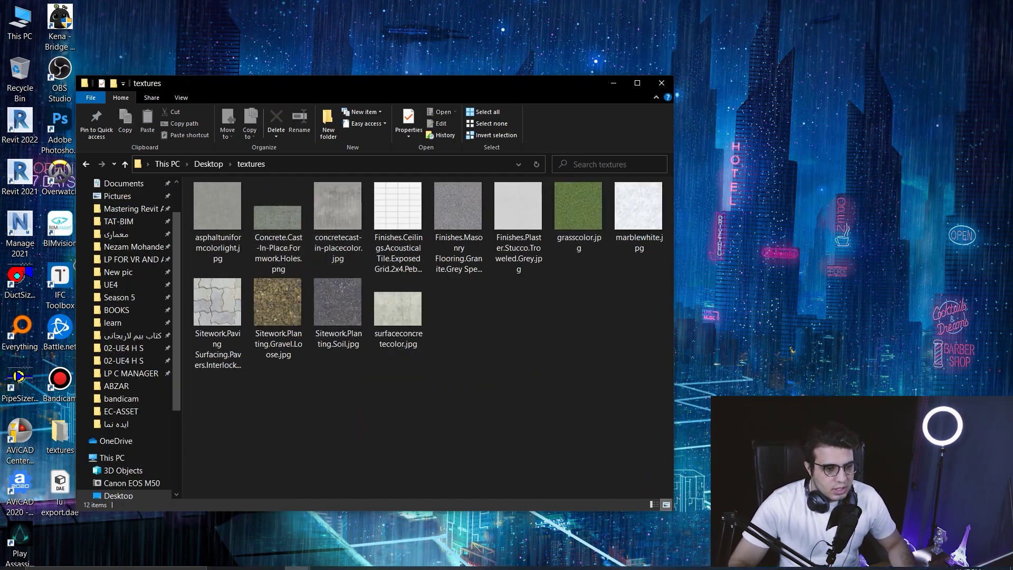
pyautogui.moveTo(743, 559)
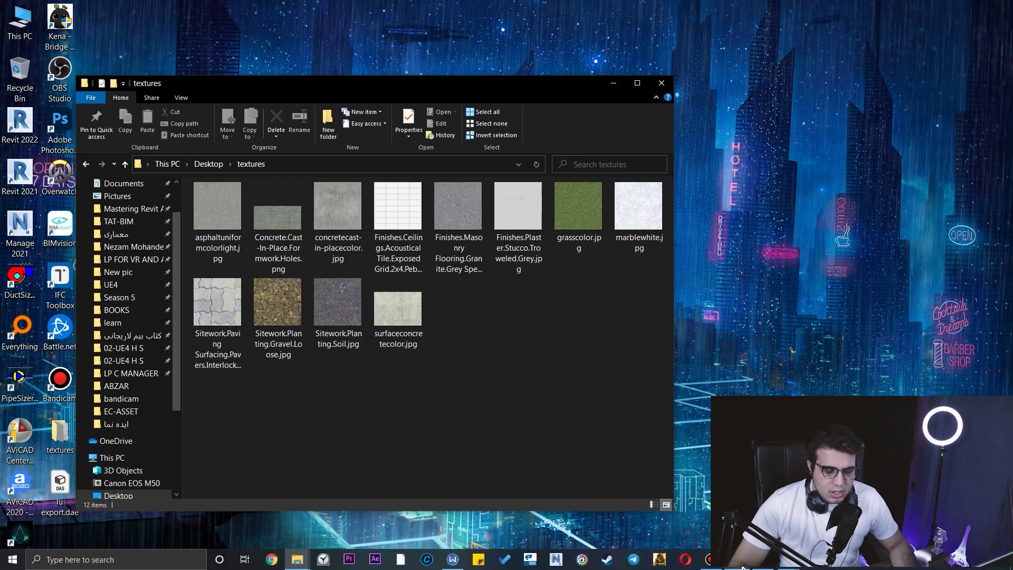
pyautogui.moveTo(656, 375)
pyautogui.mouseDown()
pyautogui.moveTo(235, 218)
pyautogui.moveTo(427, 419)
pyautogui.mouseUp()
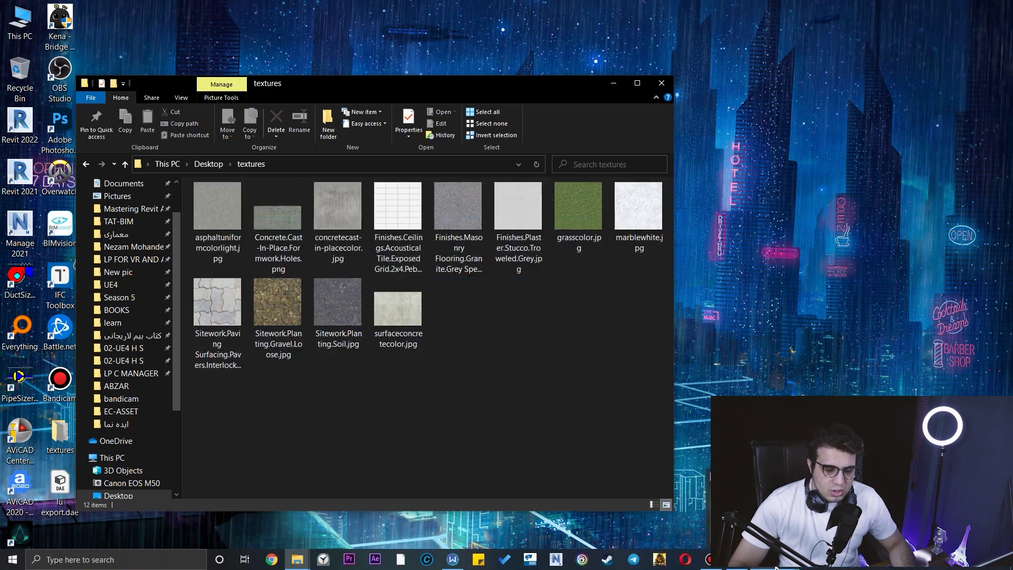
pyautogui.hotkey('alt', 'Tab')
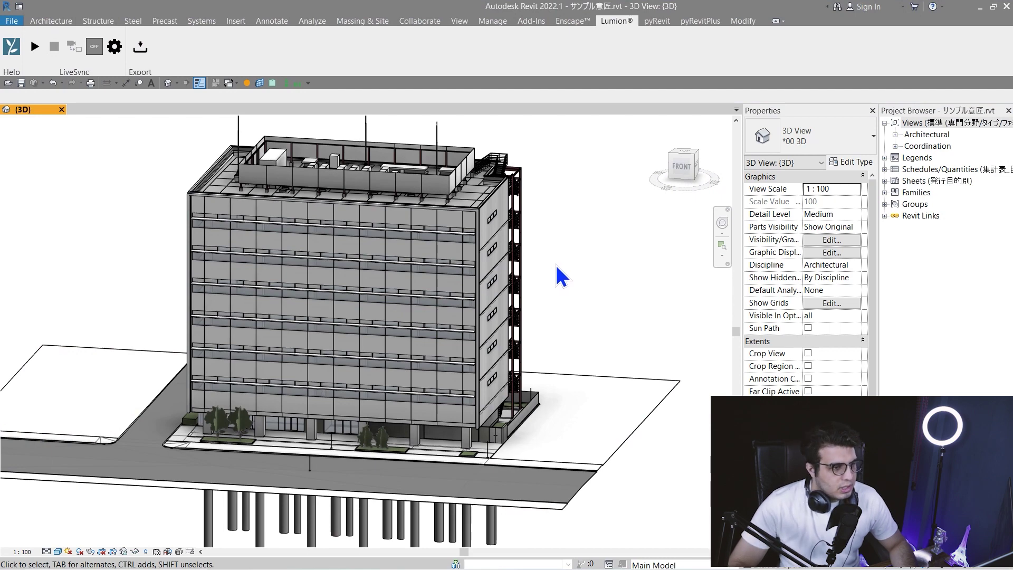
pyautogui.moveTo(529, 222)
pyautogui.mouseDown(button='middle')
pyautogui.moveTo(562, 222)
pyautogui.moveTo(568, 252)
pyautogui.moveTo(599, 253)
pyautogui.mouseUp(button='middle')
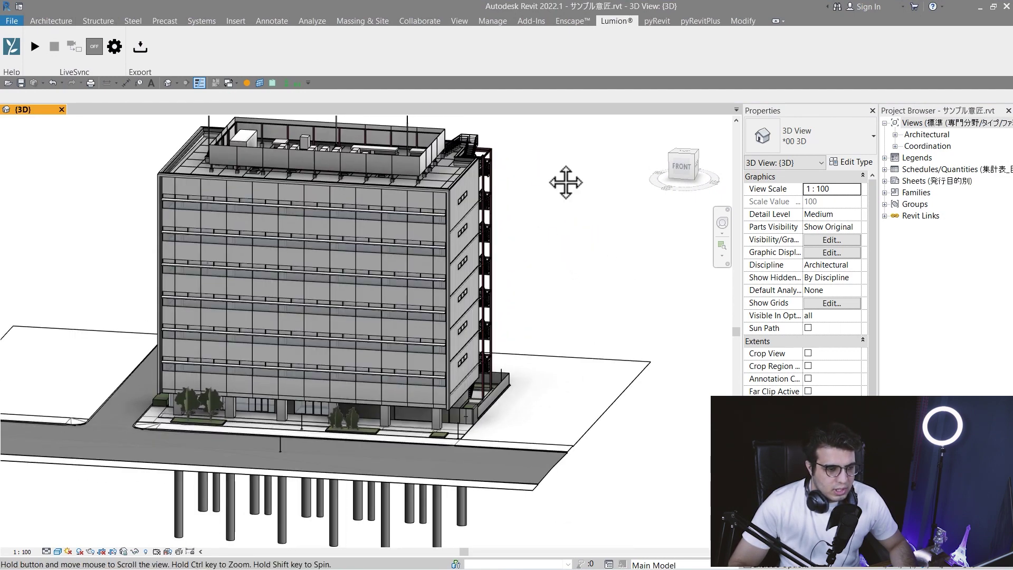
# Zoom to fit the whole building in the 3D view and bring up the File menu.
pyautogui.moveTo(547, 166); pyautogui.dragTo(580, 209, button='middle')
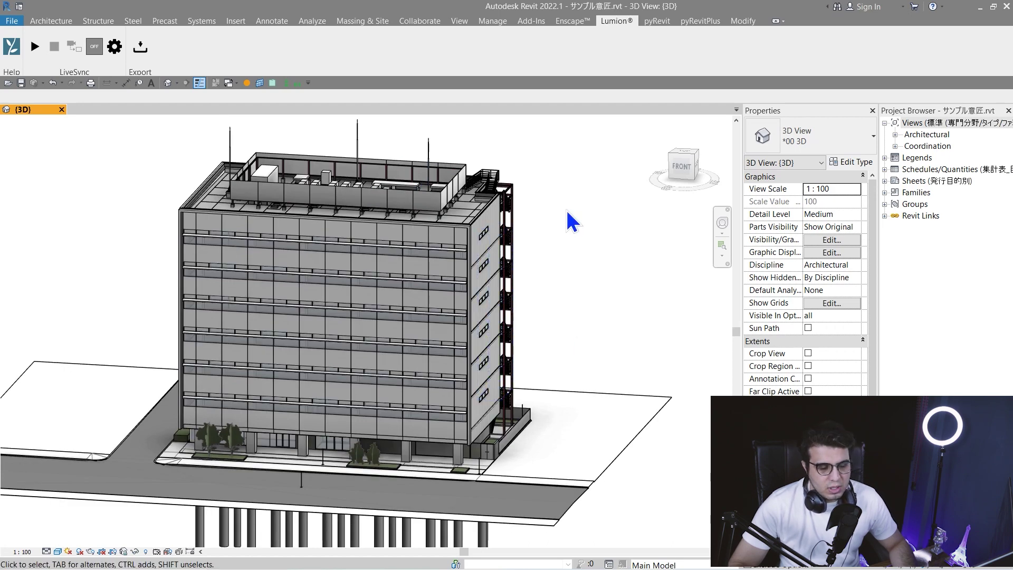
pyautogui.press('s')
pyautogui.press('d')
pyautogui.scroll(-2, 637, 280)
pyautogui.keyDown('shift'); pyautogui.moveTo(636, 281); pyautogui.dragTo(570, 273, button='middle'); pyautogui.keyUp('shift')
pyautogui.press('s')
pyautogui.press('d')
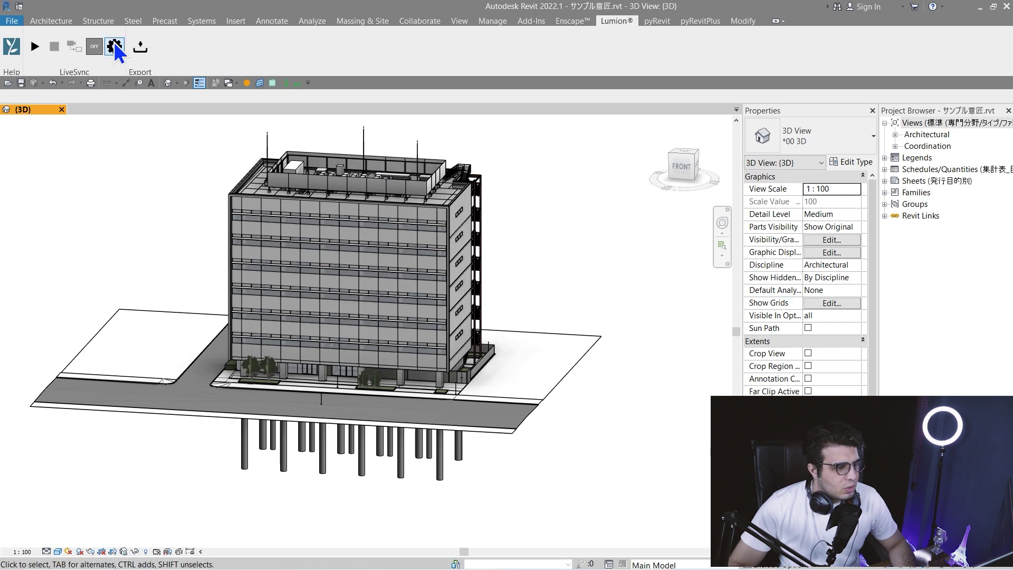
pyautogui.click(14, 21)
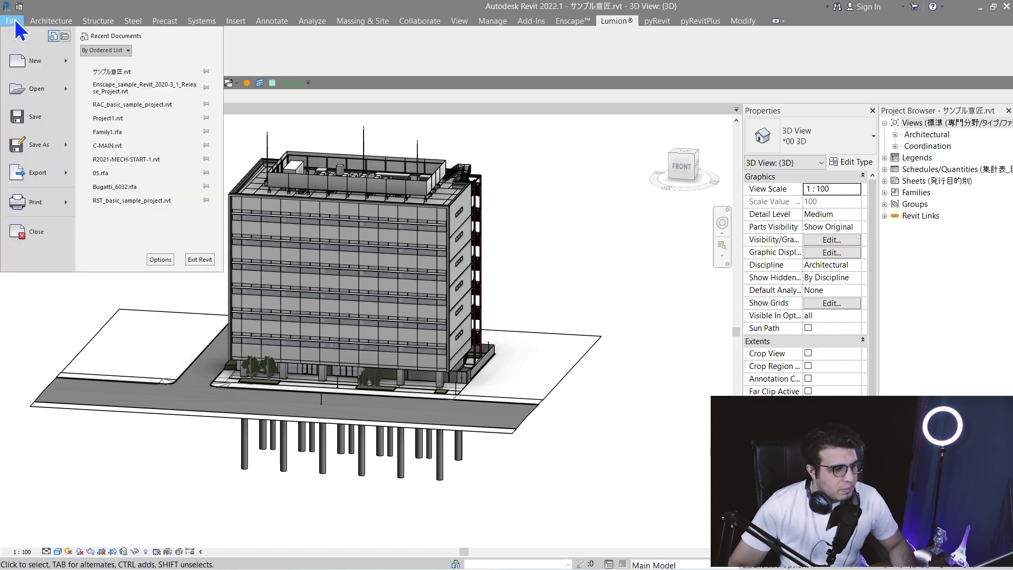
# In Options > Rendering, review the render appearance paths, add an empty path row and close the dialog.
pyautogui.click(159, 259)
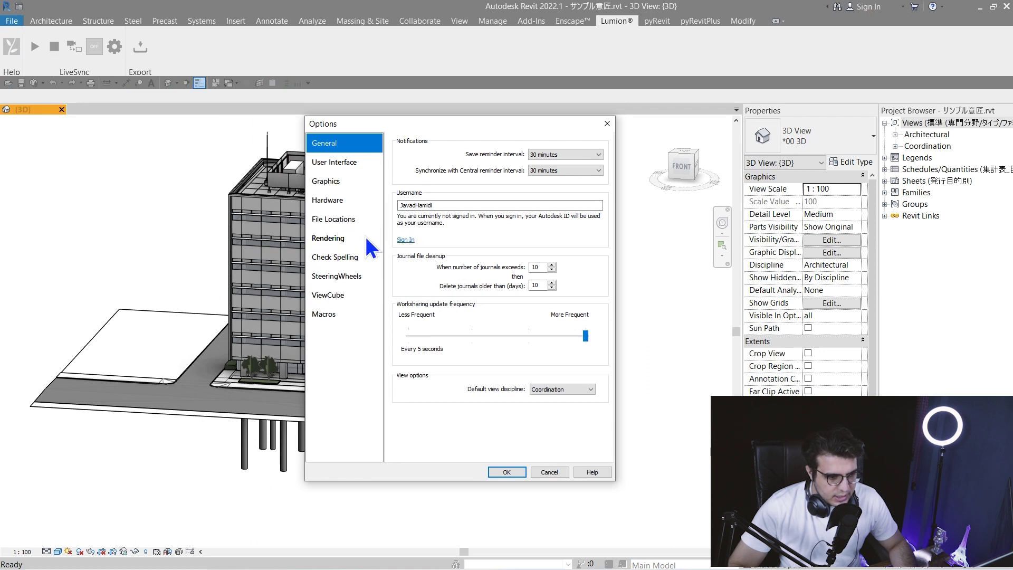
pyautogui.click(328, 238)
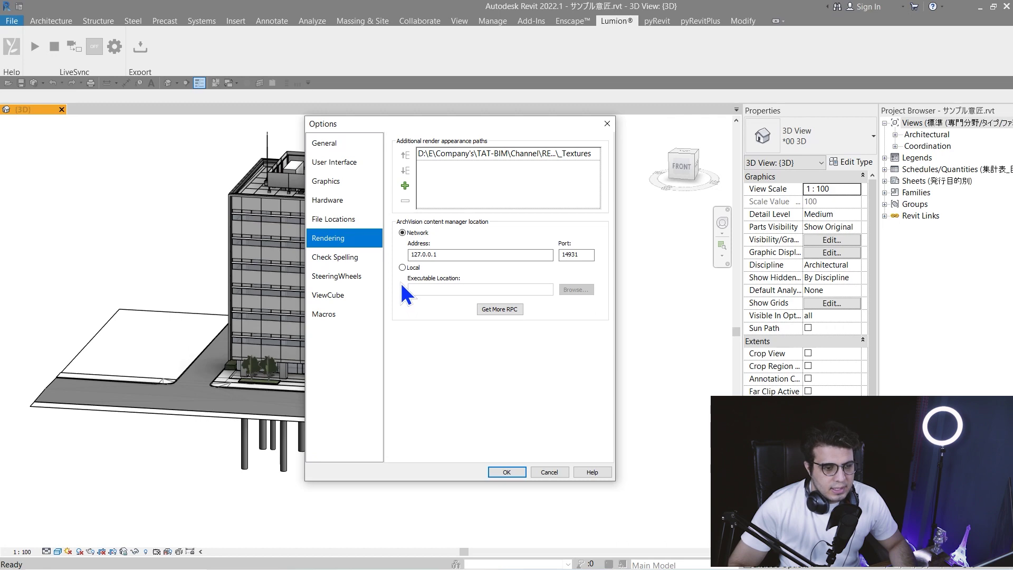
pyautogui.click(405, 186)
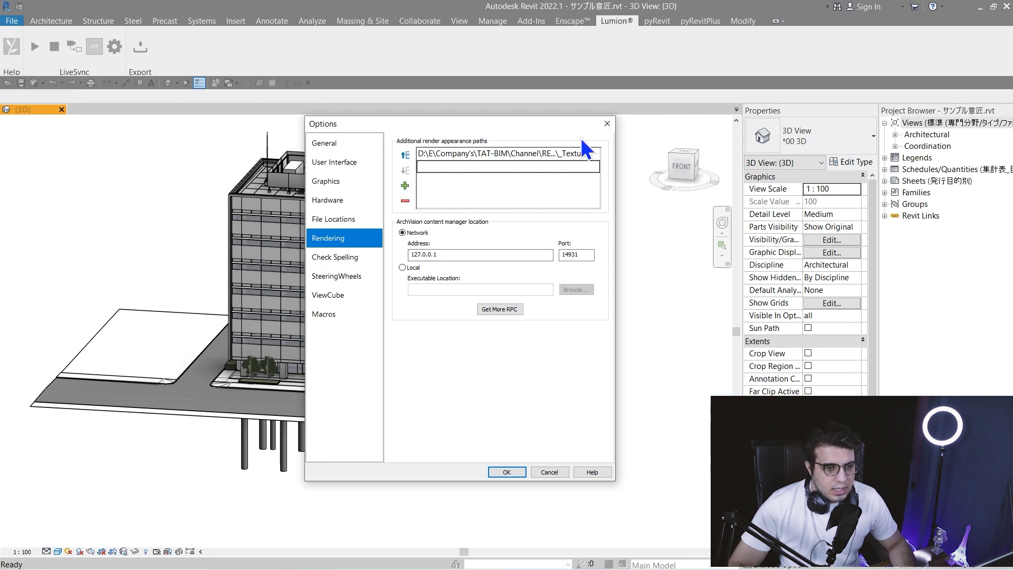
pyautogui.click(606, 124)
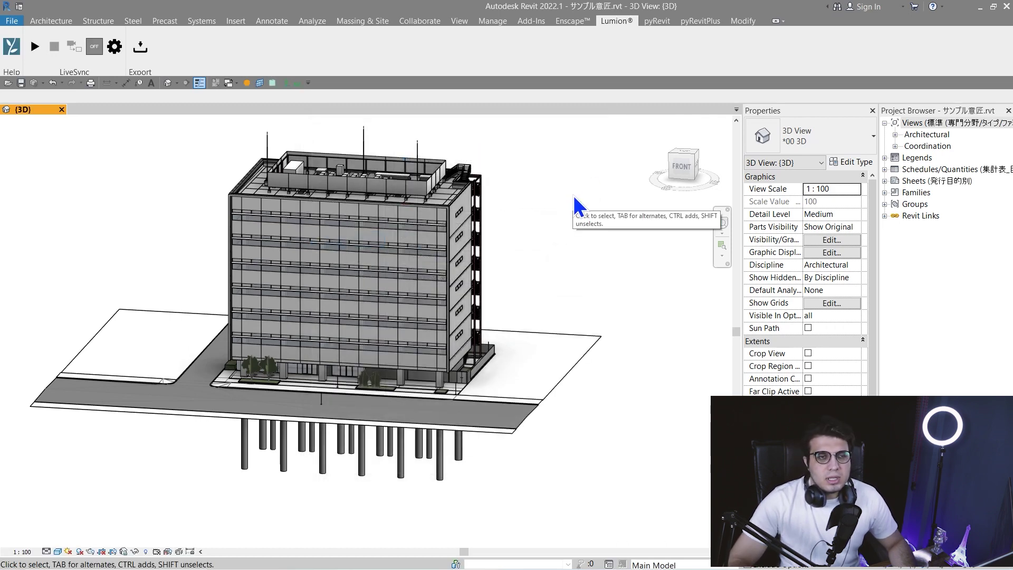